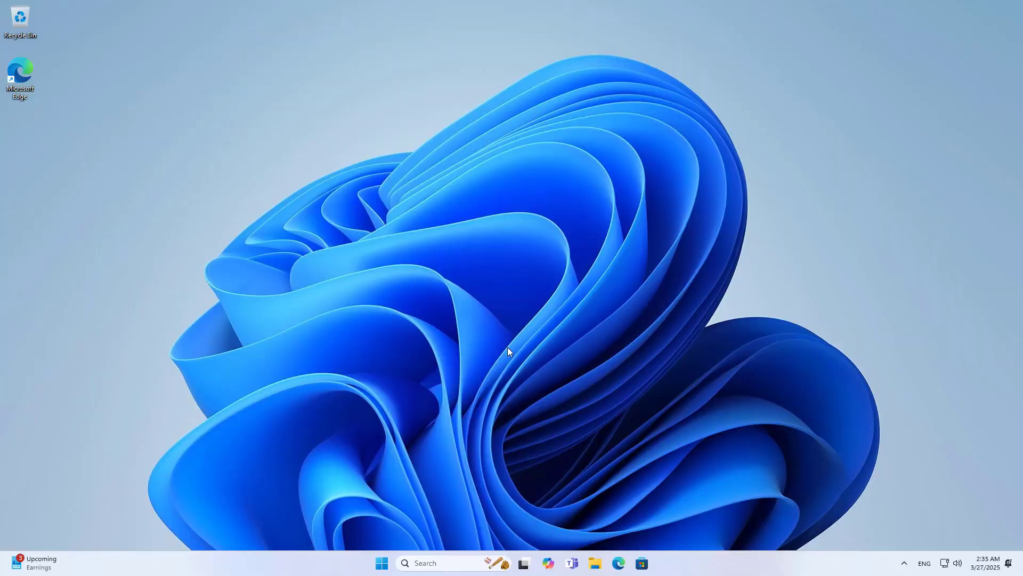
Browse to the TrueNAS server at 192.168.1.147 and log in as the admin user
left_click(619, 563)
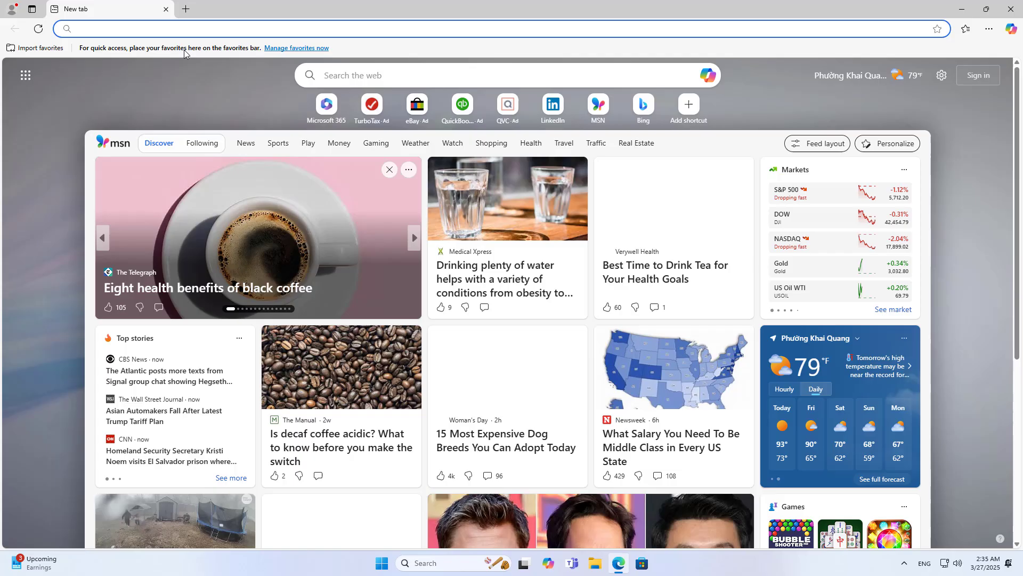
type("192.168.1.147")
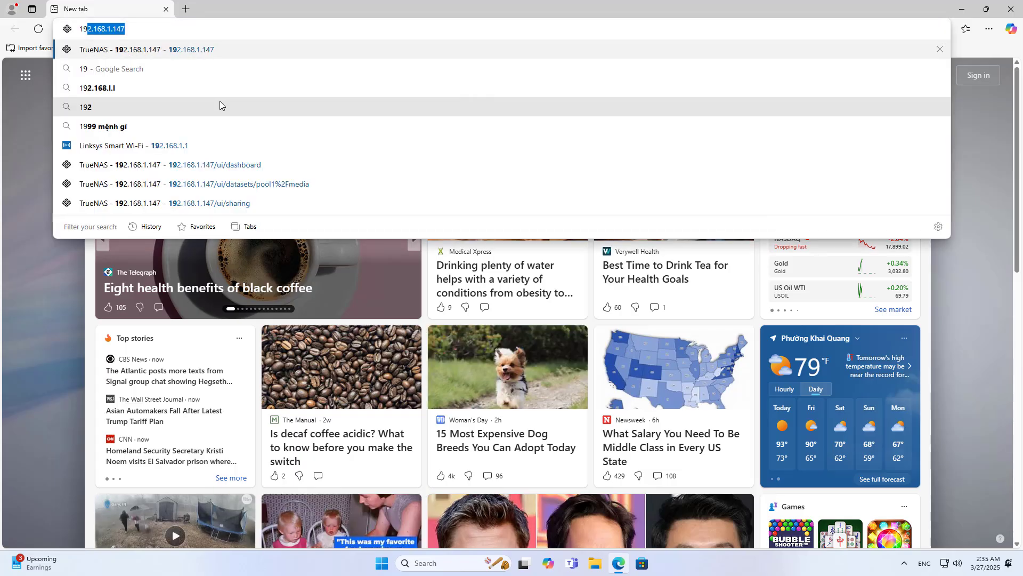
left_click(203, 50)
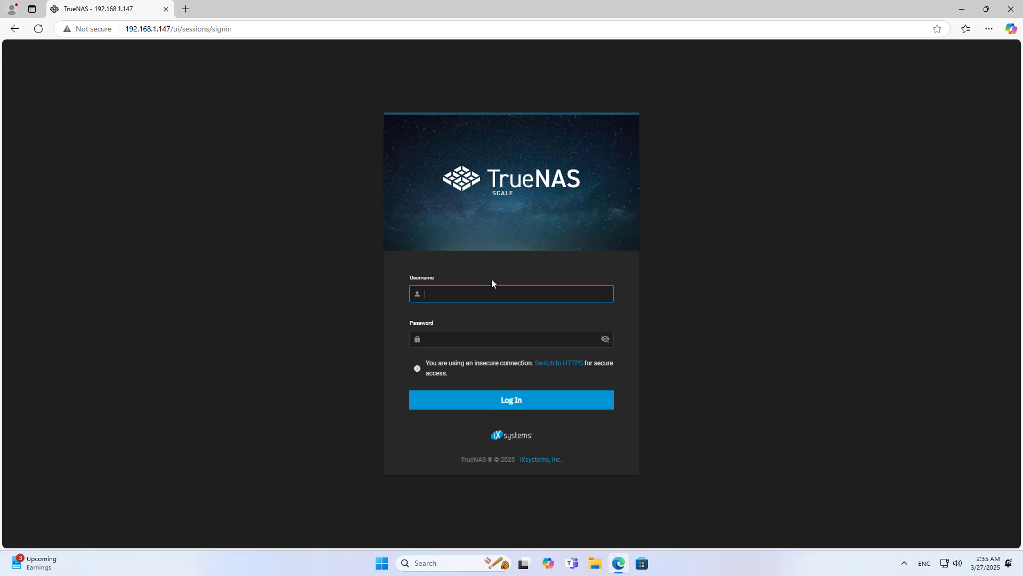
type("truenas")
type("_admin")
left_click(468, 338)
type("a")
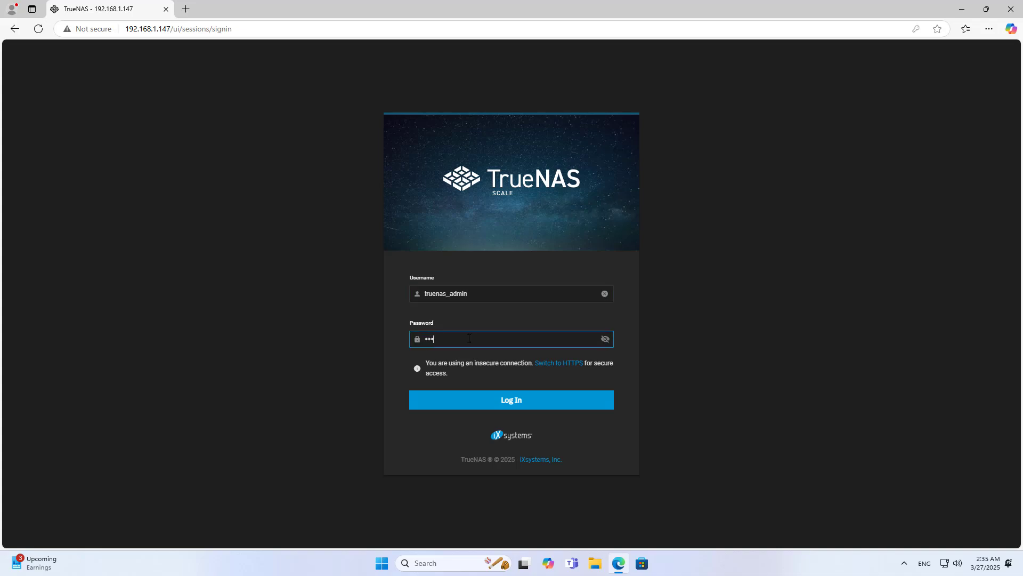
double_click(469, 295)
left_click(500, 401)
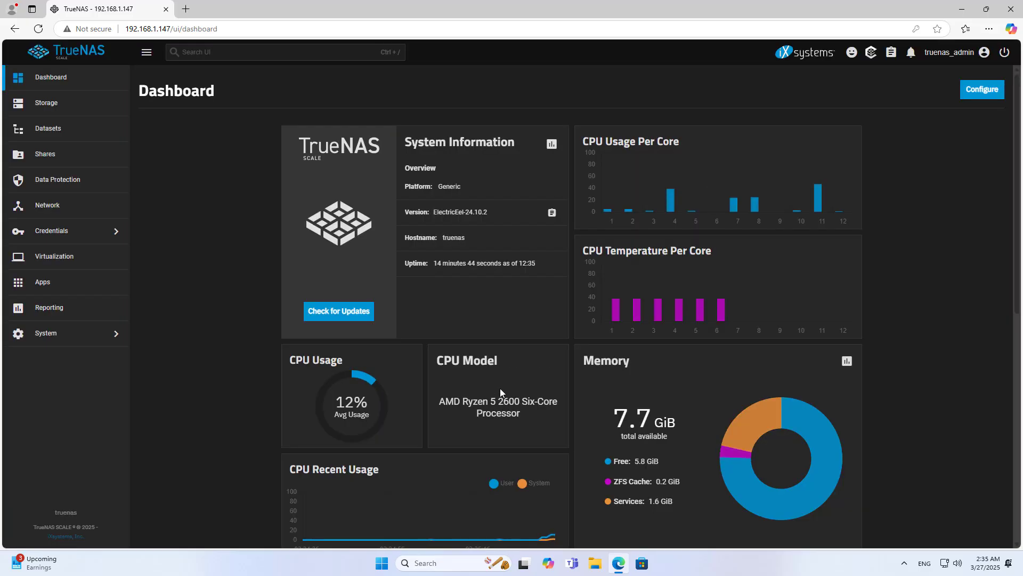
scroll(500, 387, "down", 2)
scroll(500, 386, "down", 2)
scroll(500, 387, "down", 2)
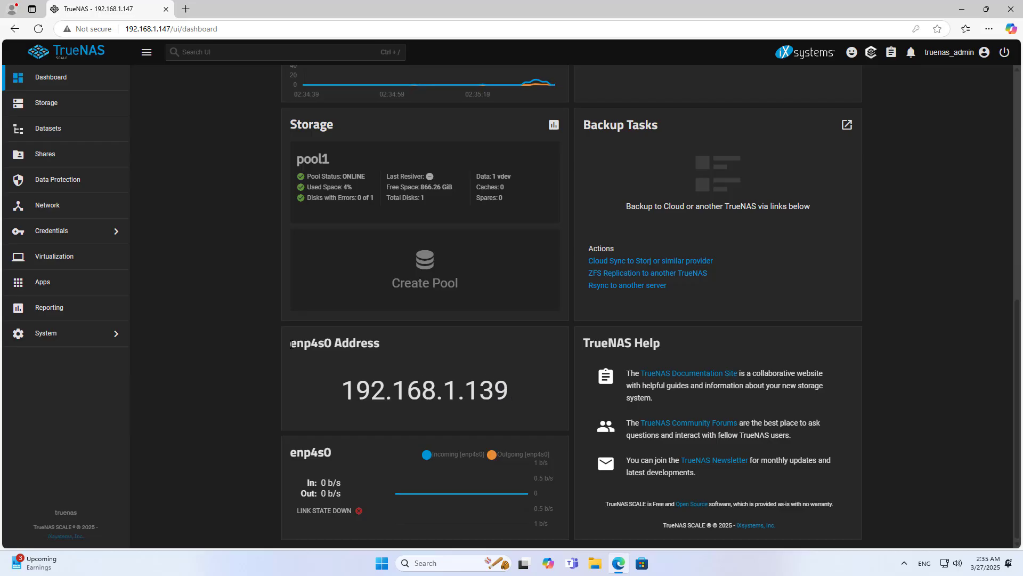
left_click_drag(290, 344, 414, 348)
left_click_drag(364, 455, 271, 454)
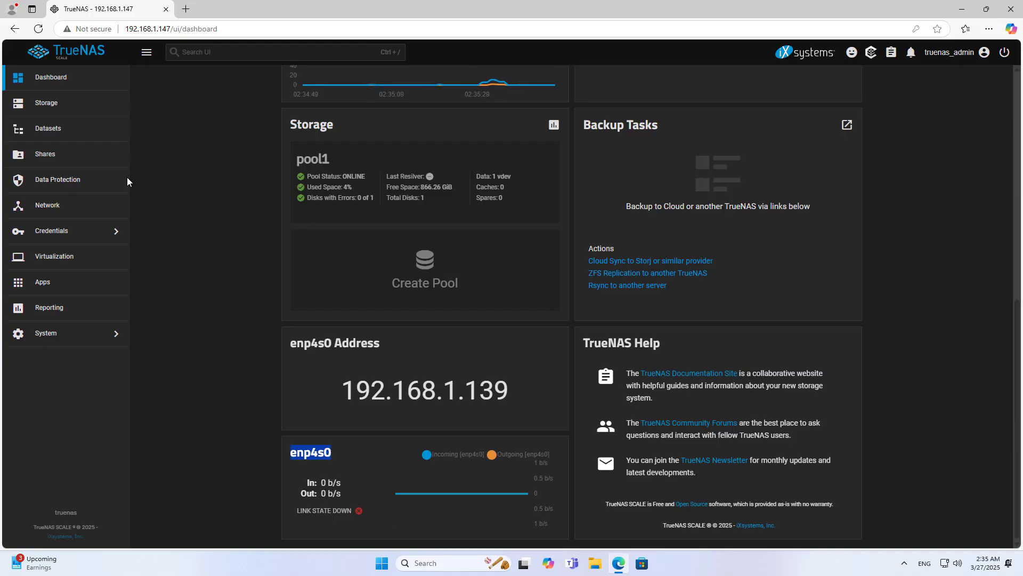
Go to the Network page and review the Interfaces list with enp4s0 and enp5s0
left_click(62, 212)
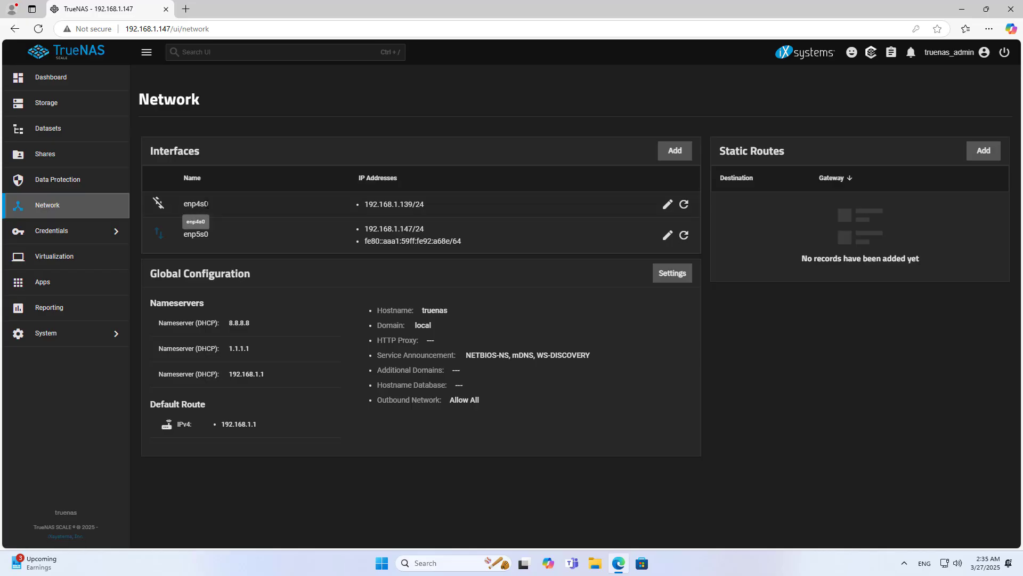
double_click(188, 234)
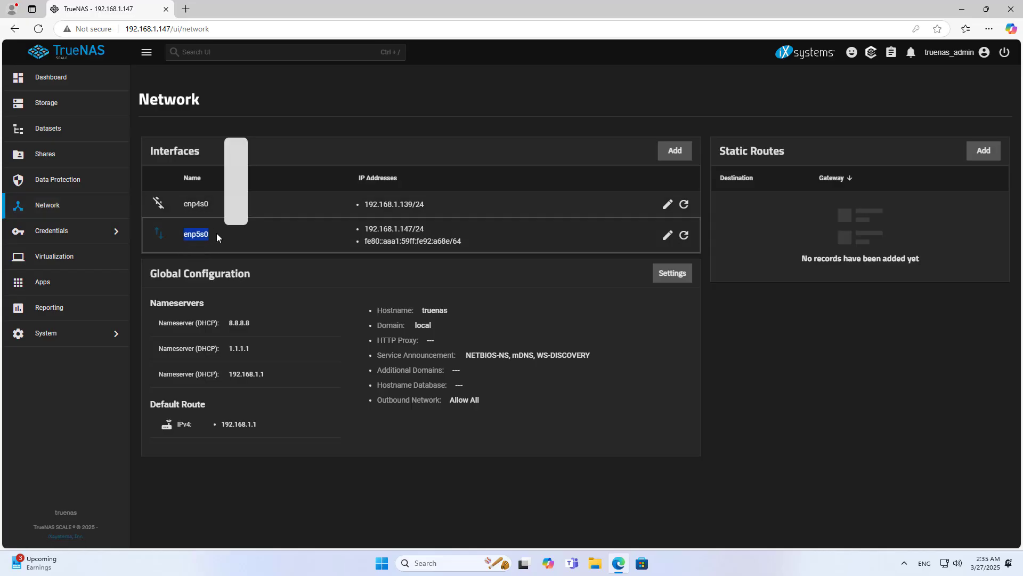
left_click(162, 205)
mouse_move(159, 234)
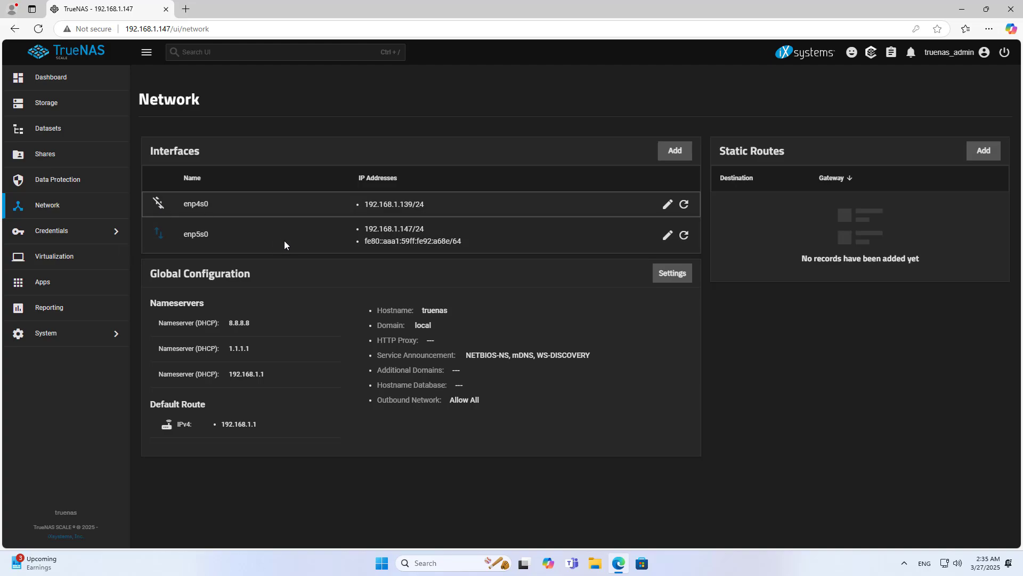
Add a new network interface of type Link Aggregation
left_click(679, 154)
left_click(807, 165)
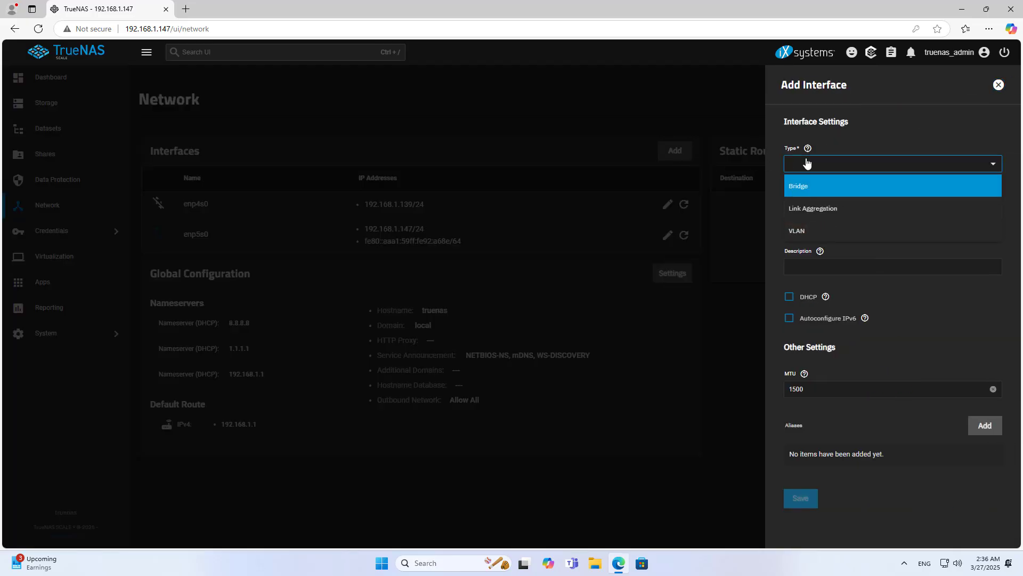
left_click(830, 214)
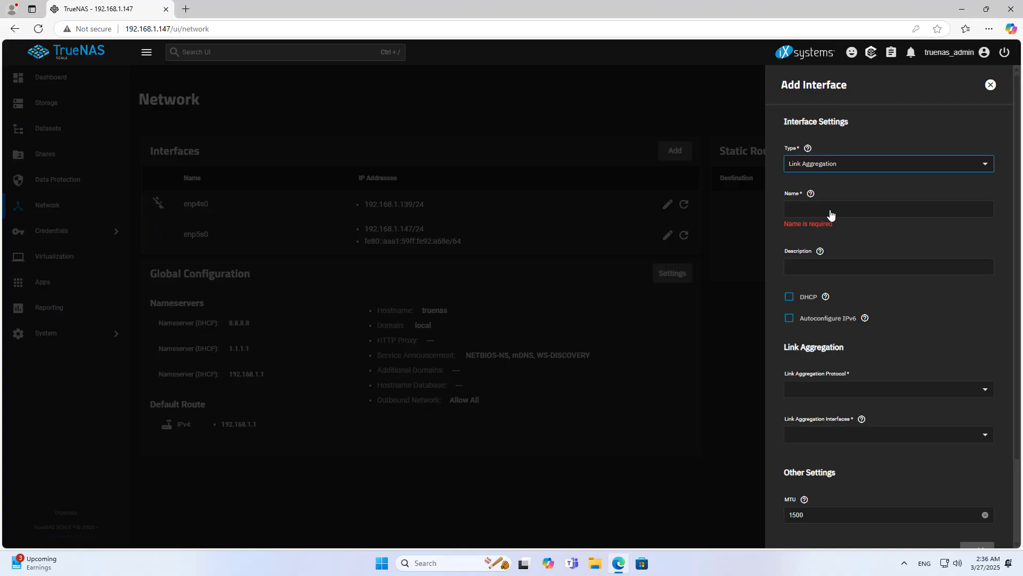
left_click(831, 210)
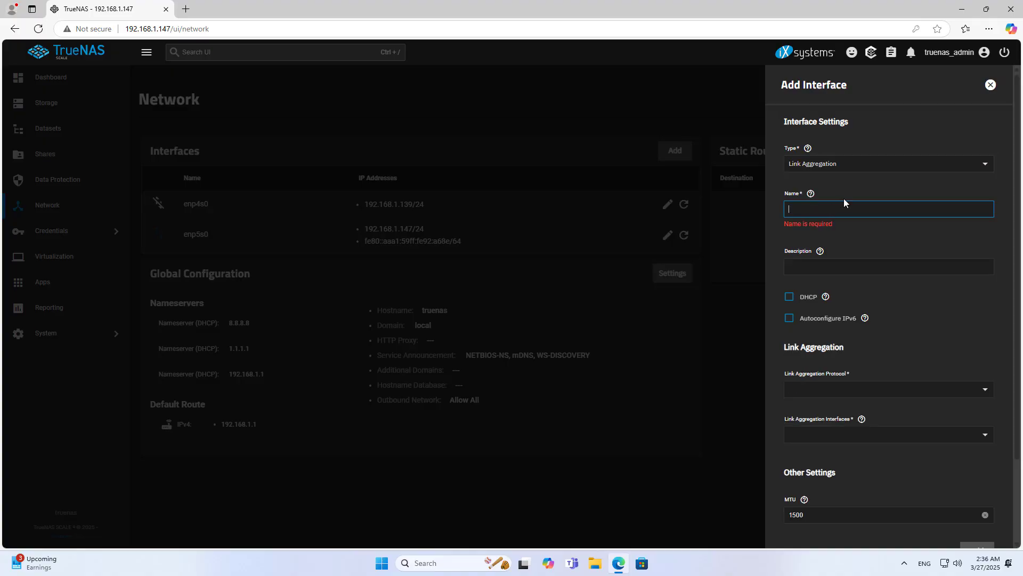
type("b")
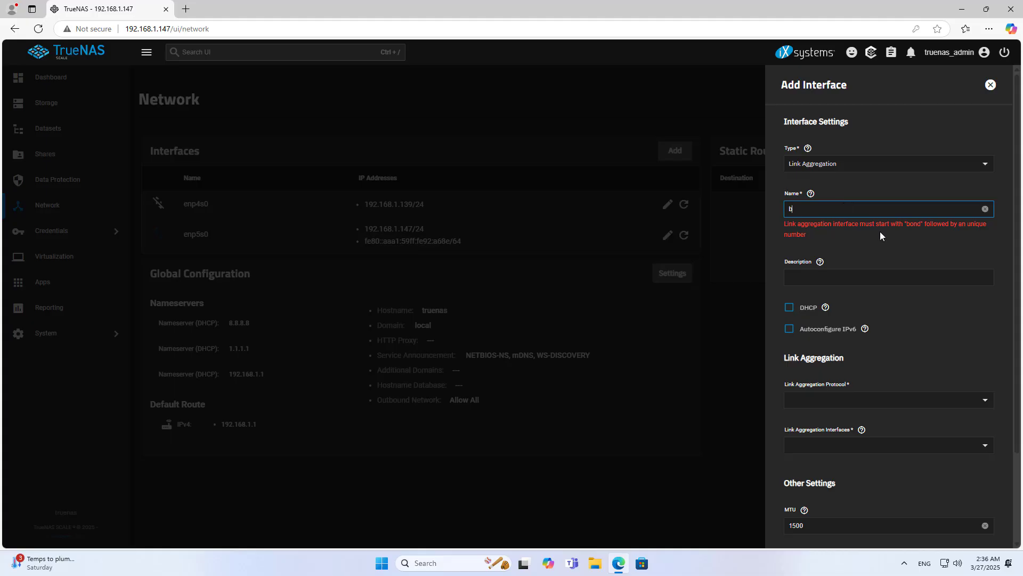
Name the new interface bond1 and give it the description bond1
left_click(907, 225)
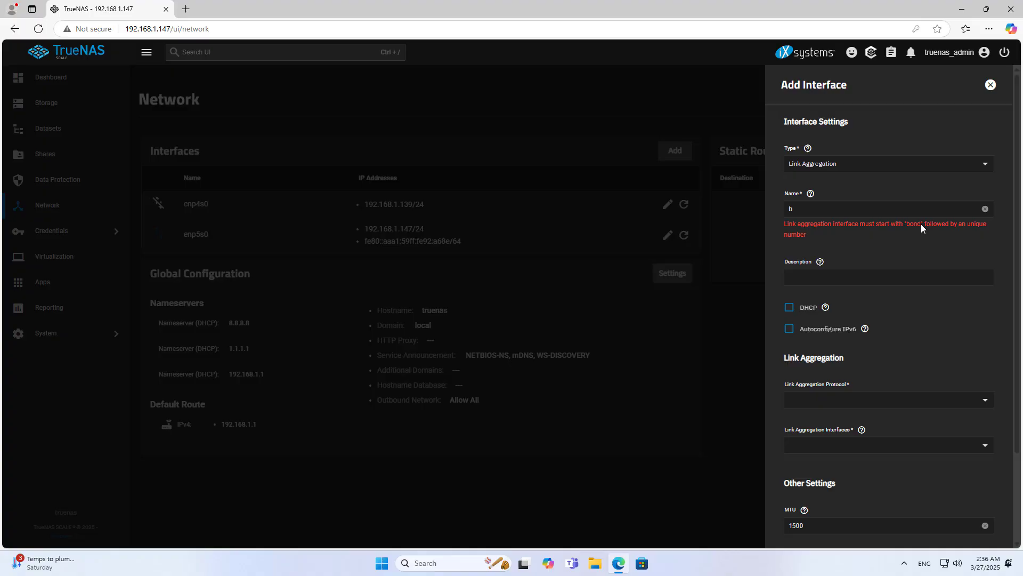
left_click(847, 208)
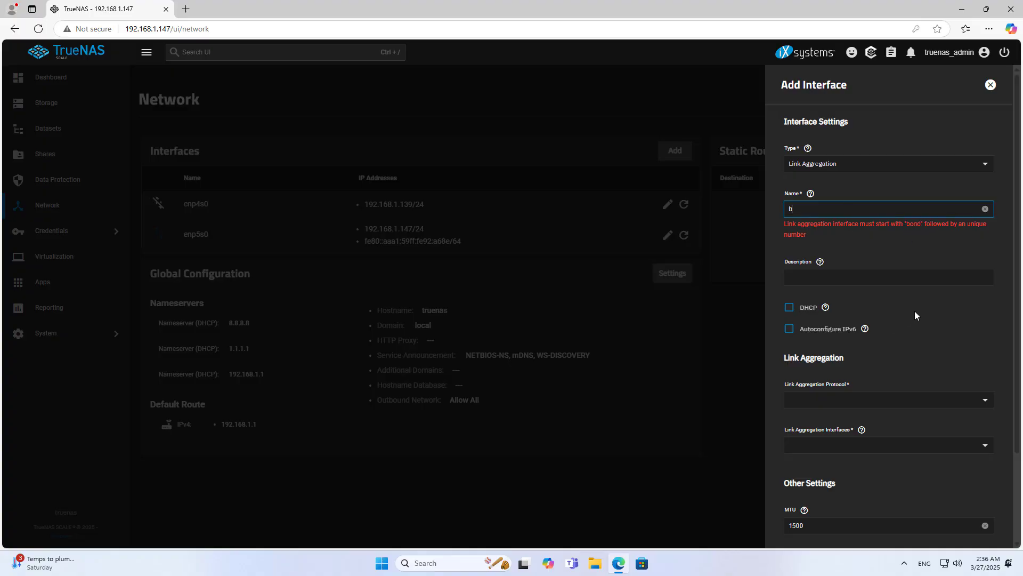
type("ond1")
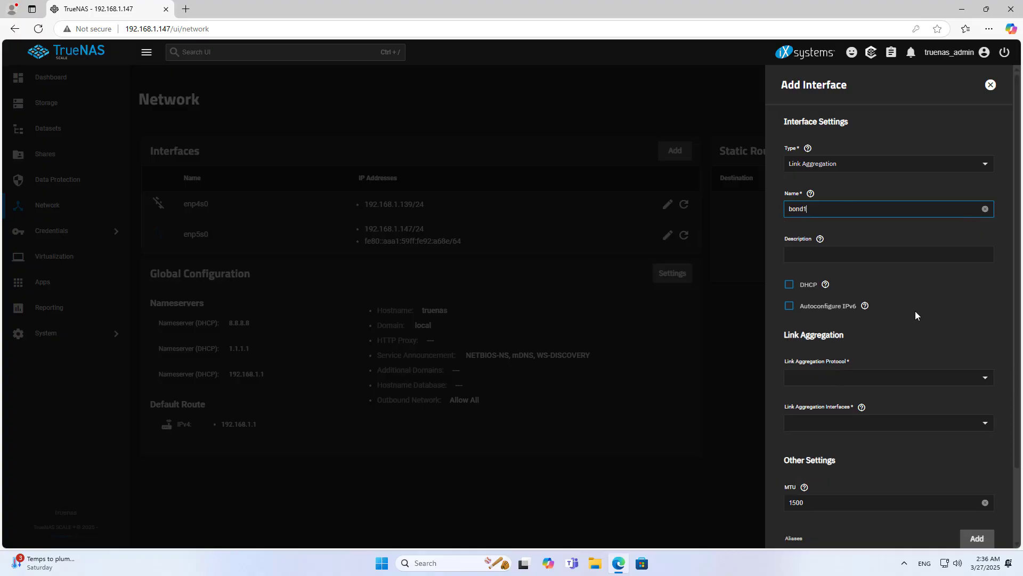
left_click(814, 253)
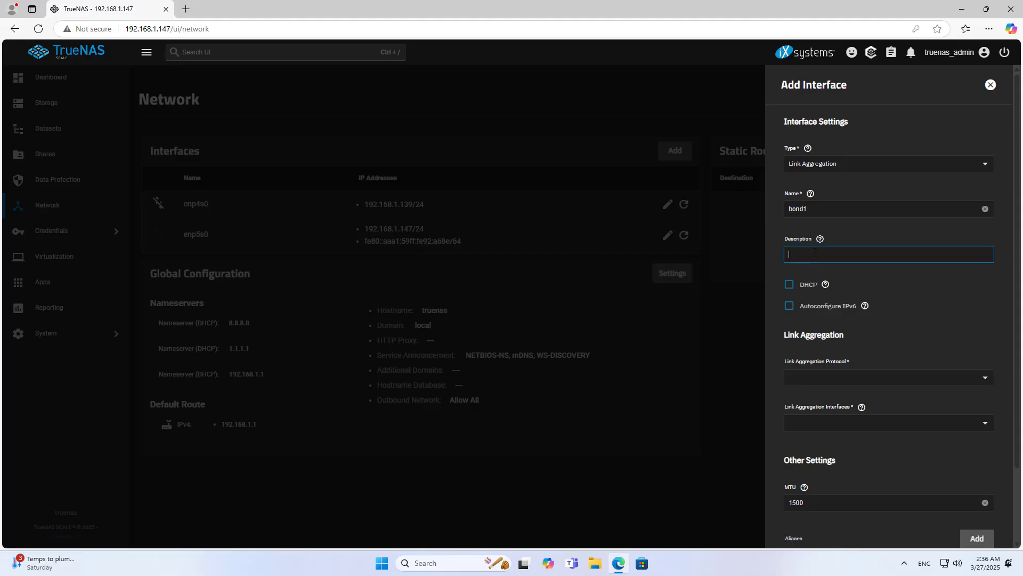
type("bond1")
left_click(918, 295)
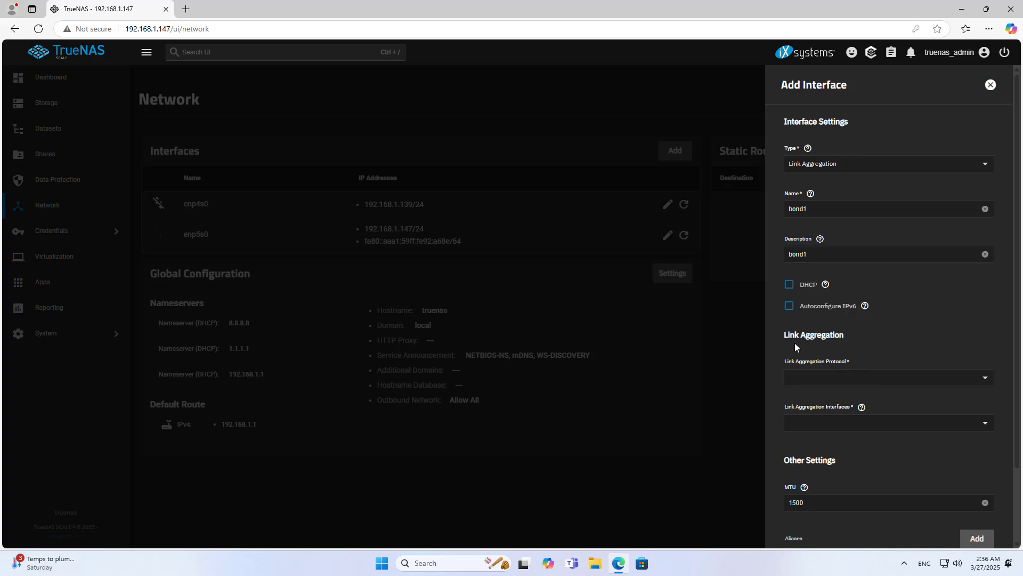
Set the aggregation protocol to LOADBALANCE with LAYER2+3 transmit hash policy
left_click(822, 378)
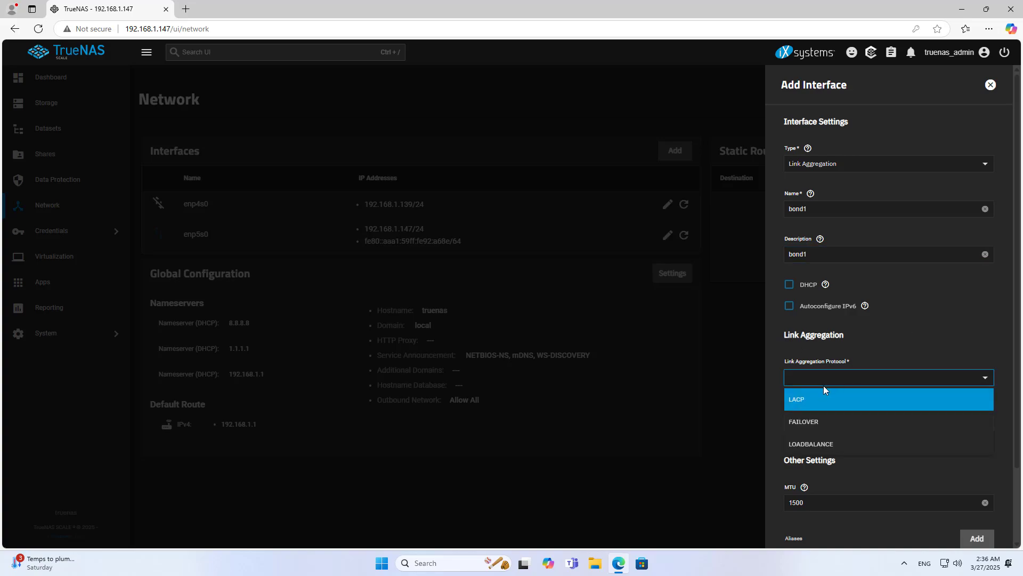
left_click(812, 445)
left_click(832, 427)
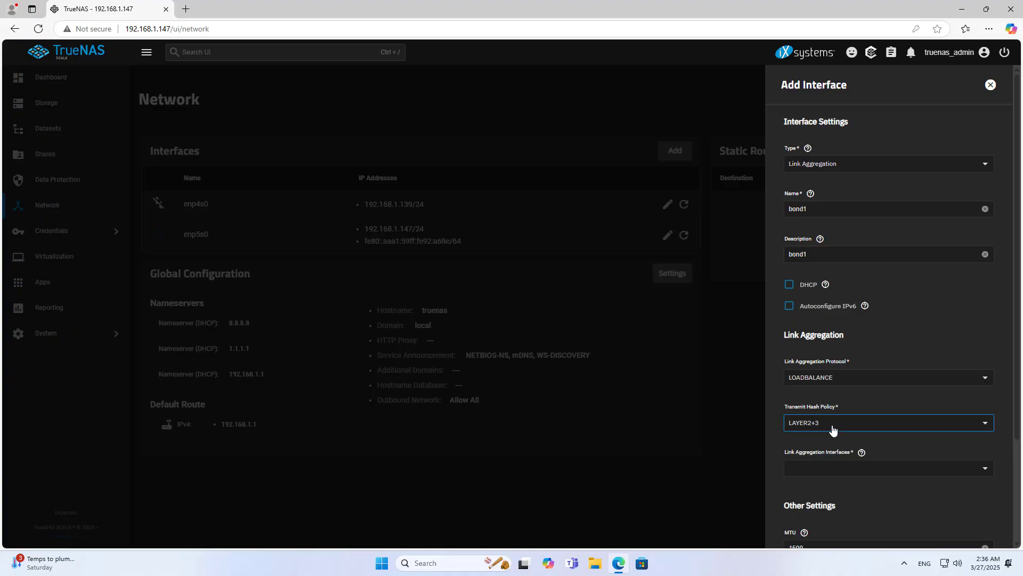
left_click(832, 428)
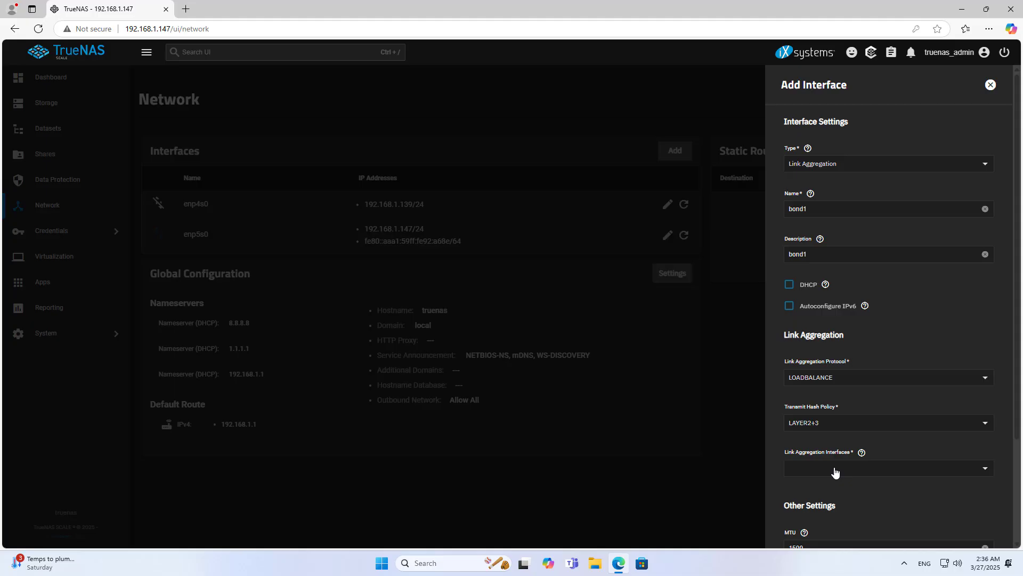
scroll(835, 472, "down", 2)
Select enp4s0 and enp5s0 as the aggregated member interfaces
left_click(845, 362)
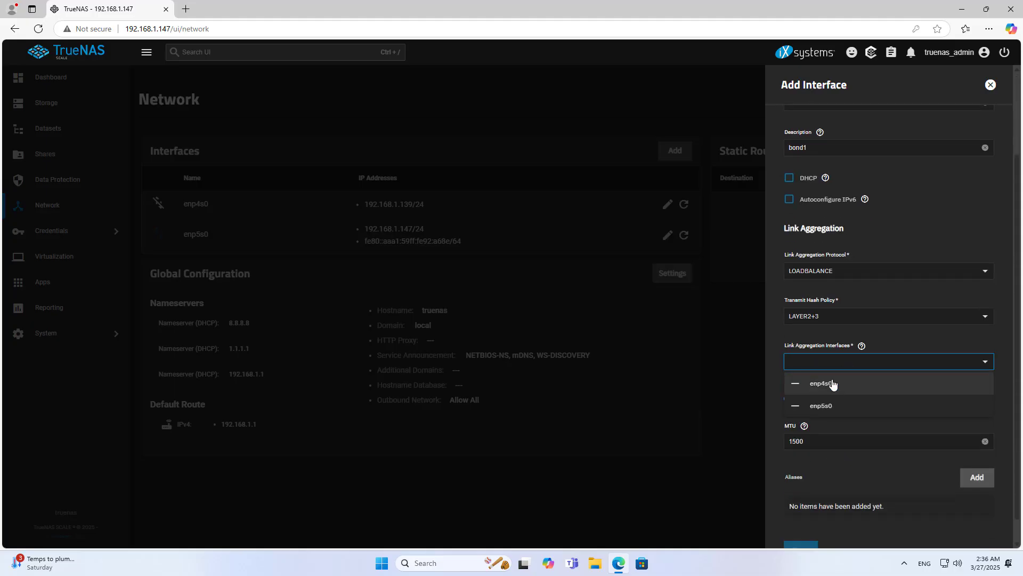
left_click(821, 388)
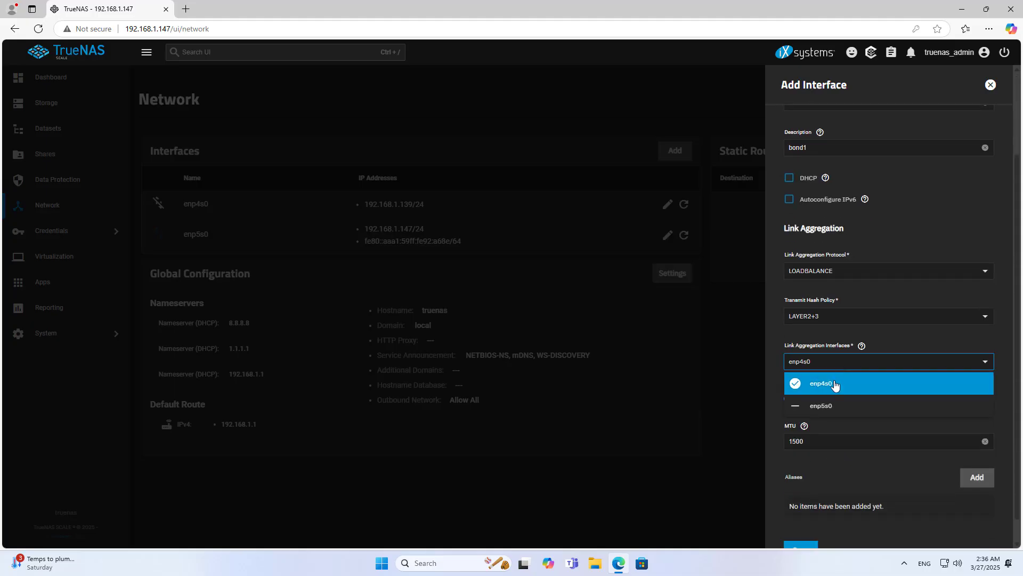
left_click(823, 412)
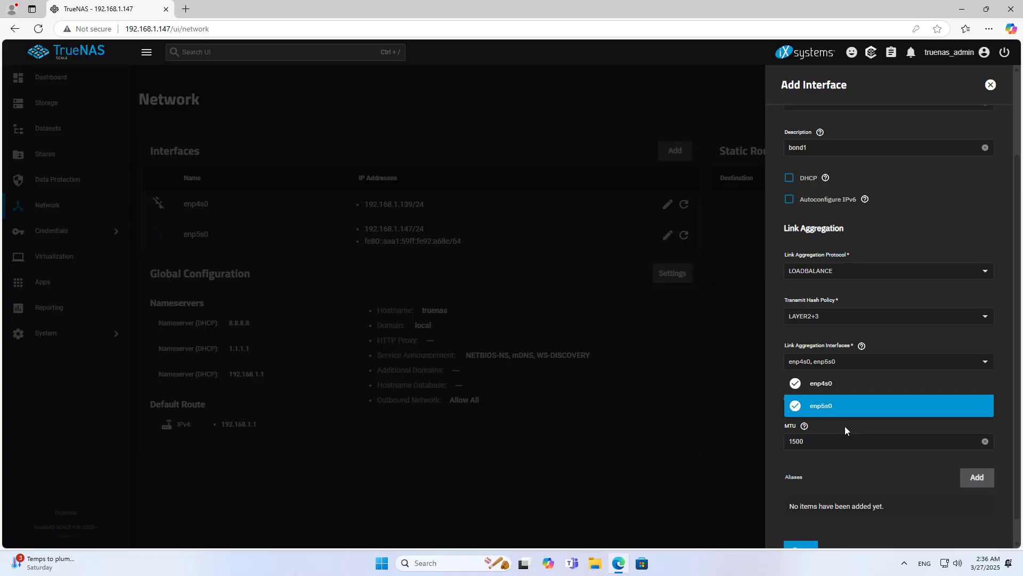
left_click(845, 428)
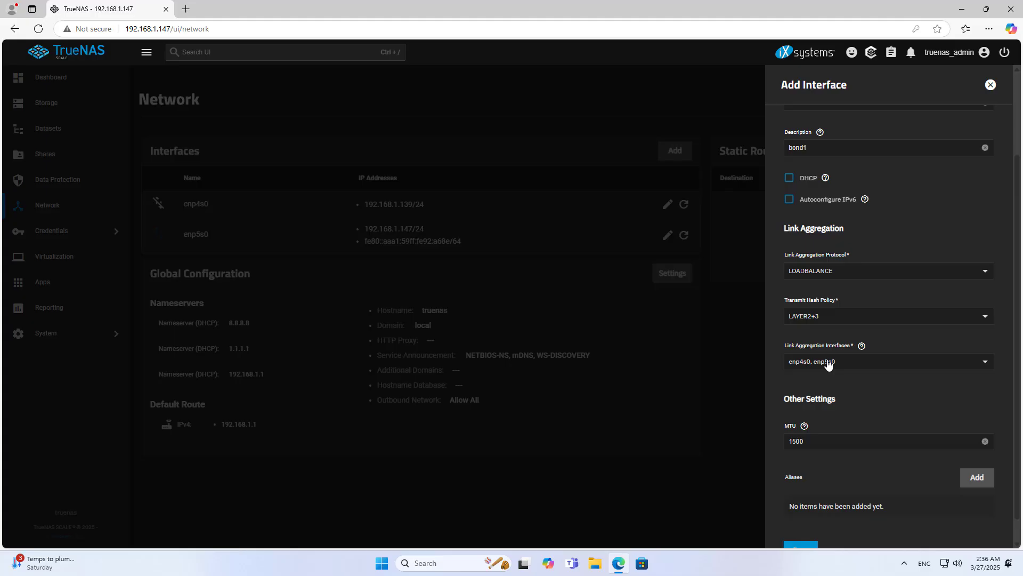
scroll(855, 374, "down", 1)
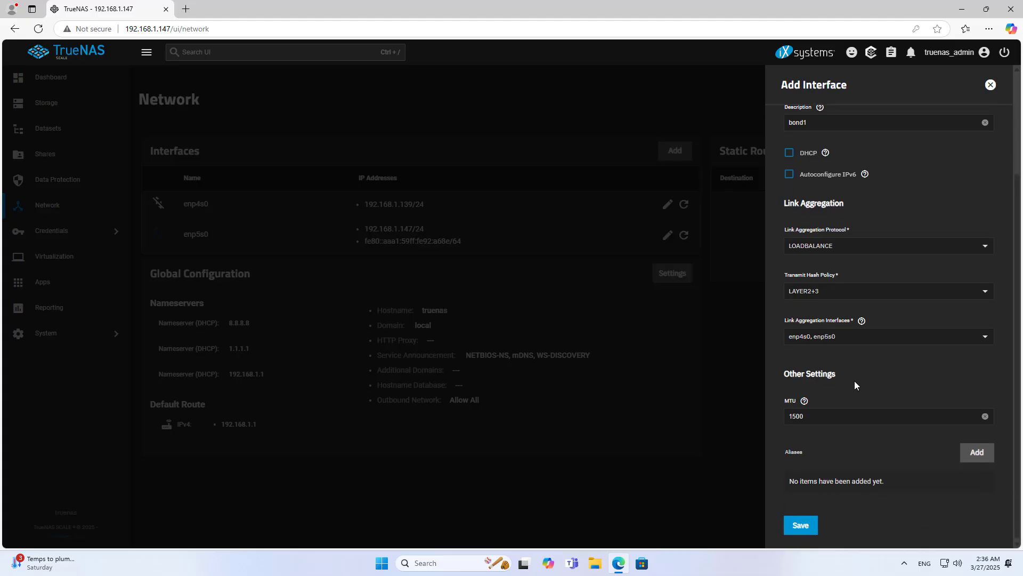
Add the alias IP address 192.168.1.147 with netmask /24 to bond1
left_click(978, 453)
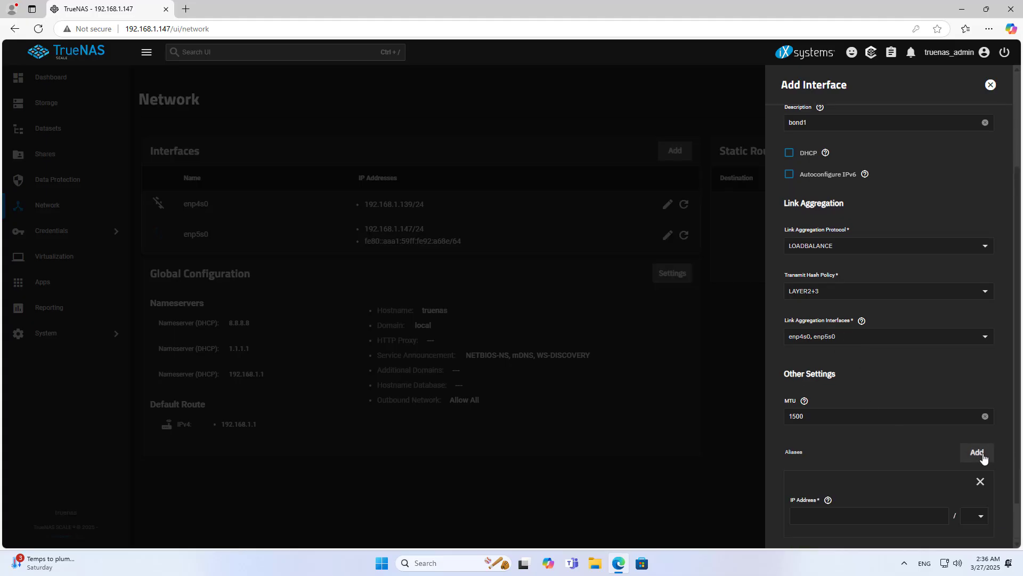
scroll(959, 459, "down", 2)
left_click(891, 467)
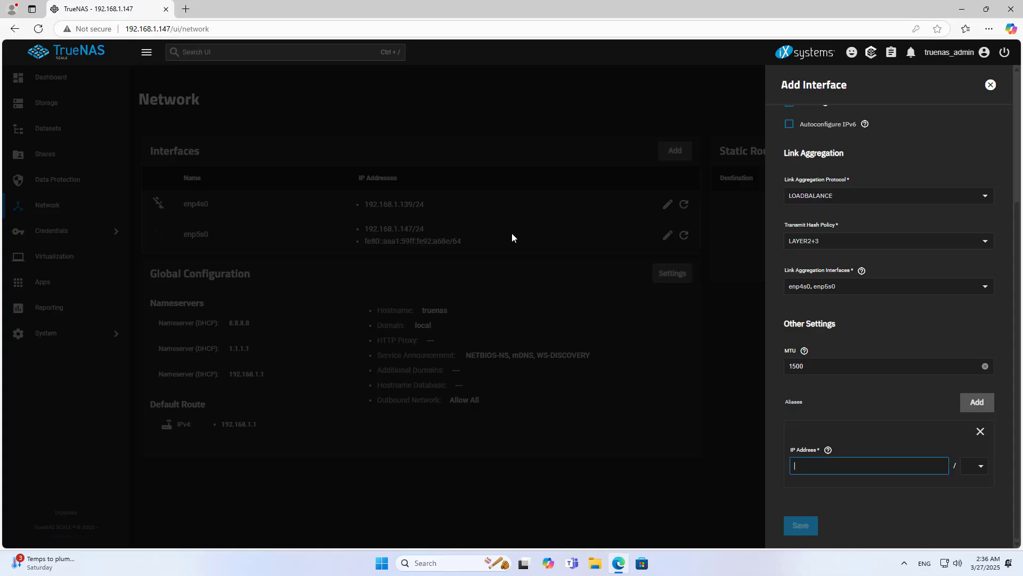
type("1")
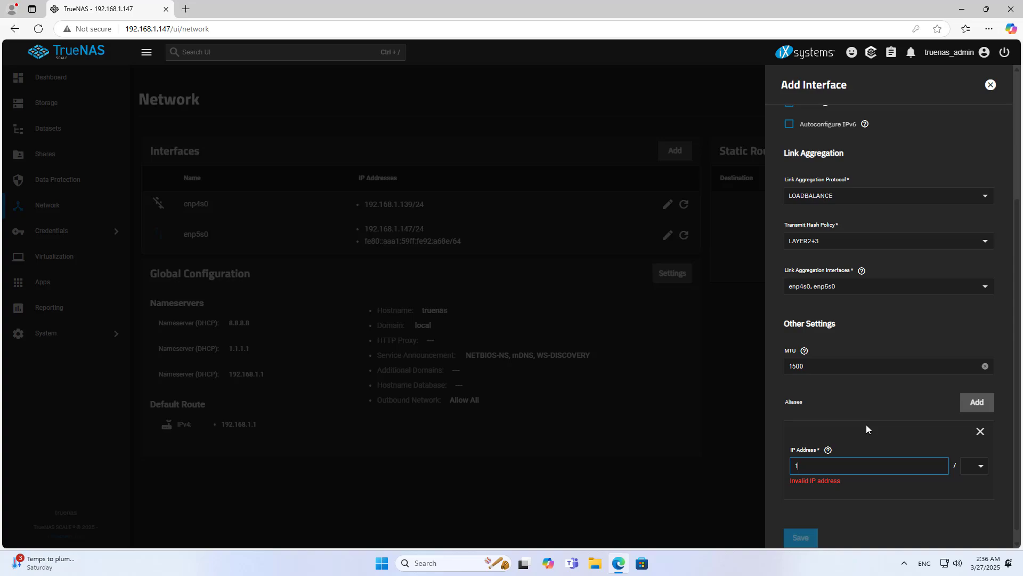
type("92.16")
type("8.1.1")
type("47")
left_click(980, 468)
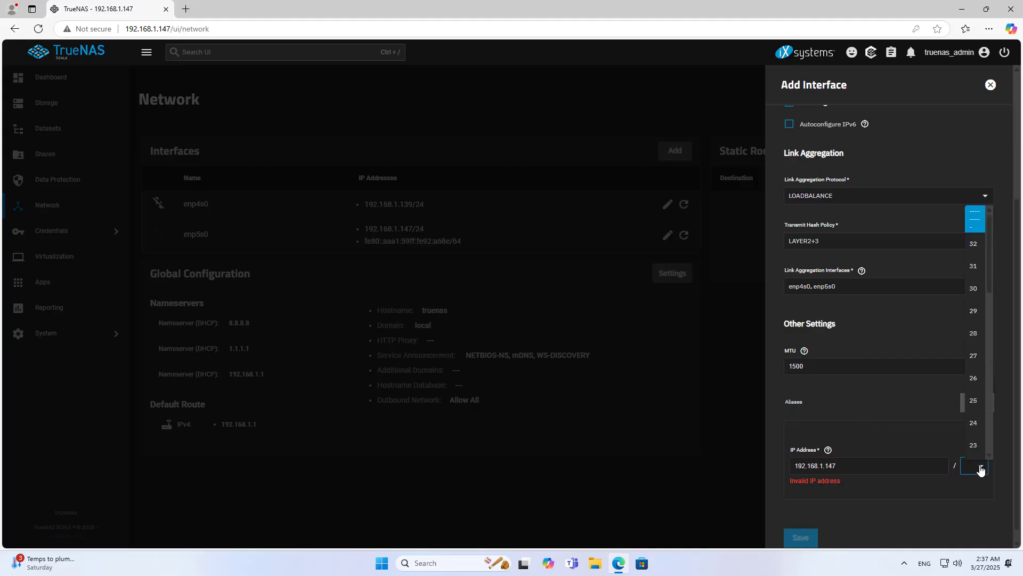
left_click(974, 422)
triple_click(876, 466)
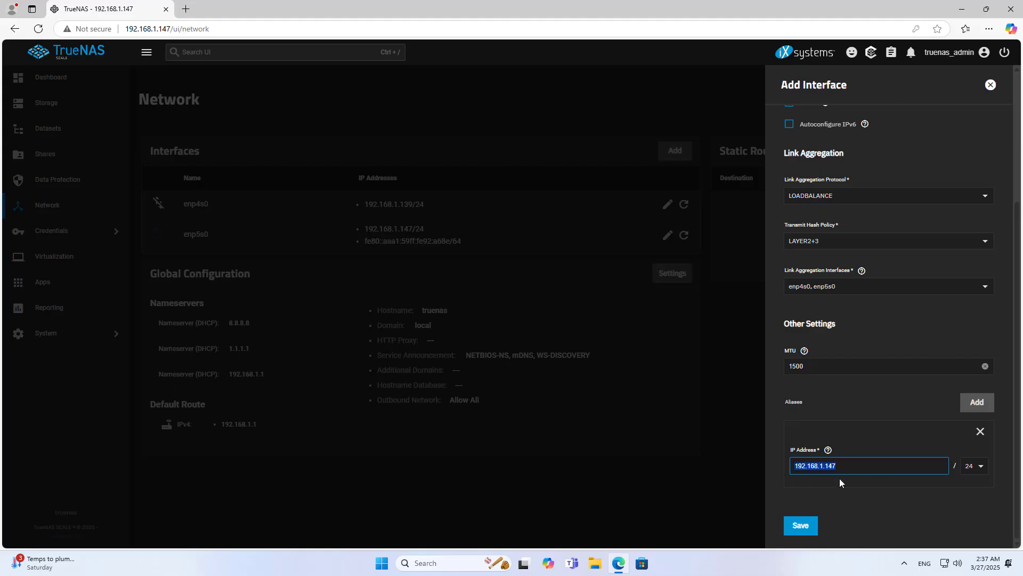
left_click_drag(170, 29, 105, 33)
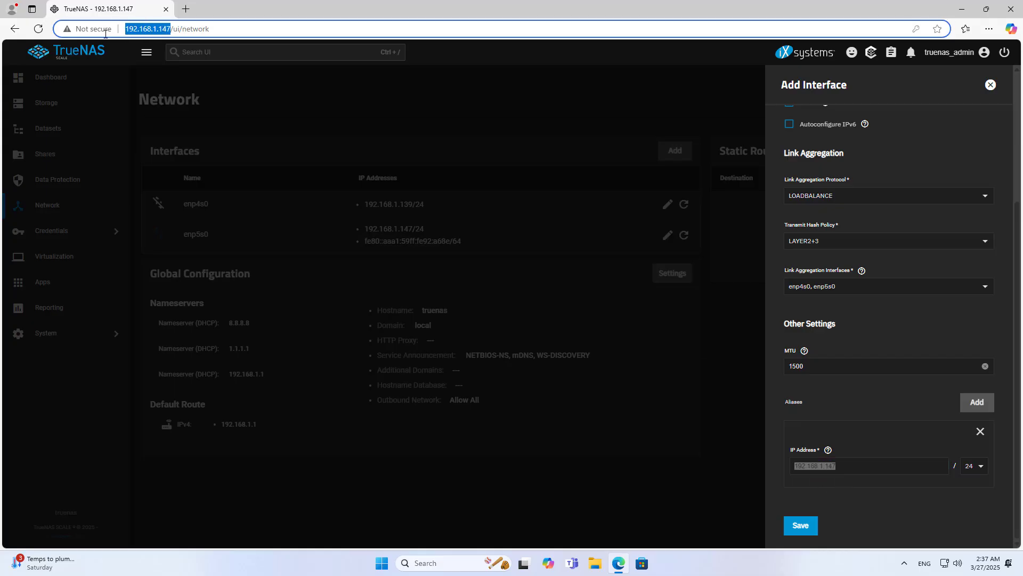
Save the bond1 interface and skip registering a new default gateway
left_click(806, 528)
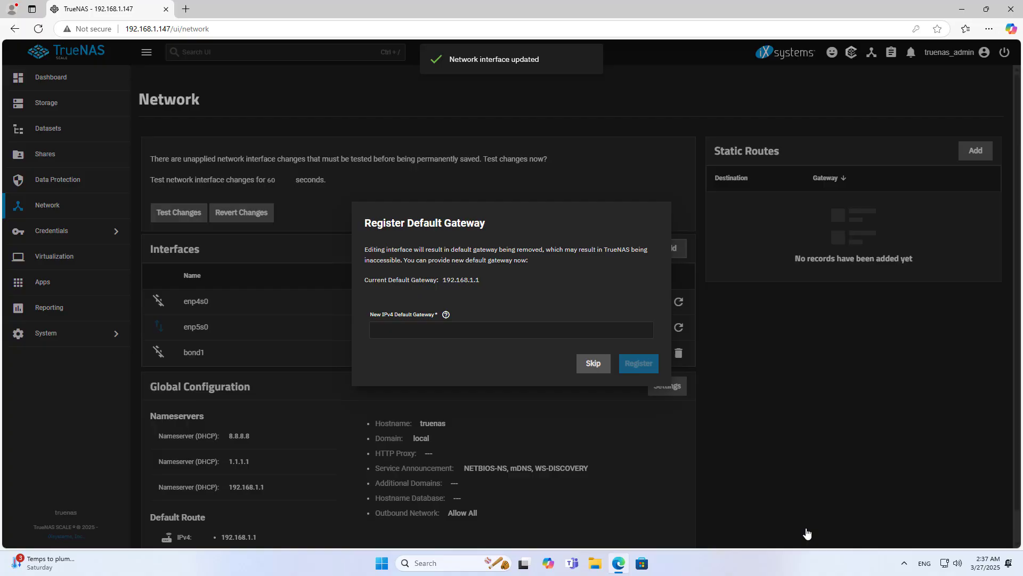
left_click(435, 327)
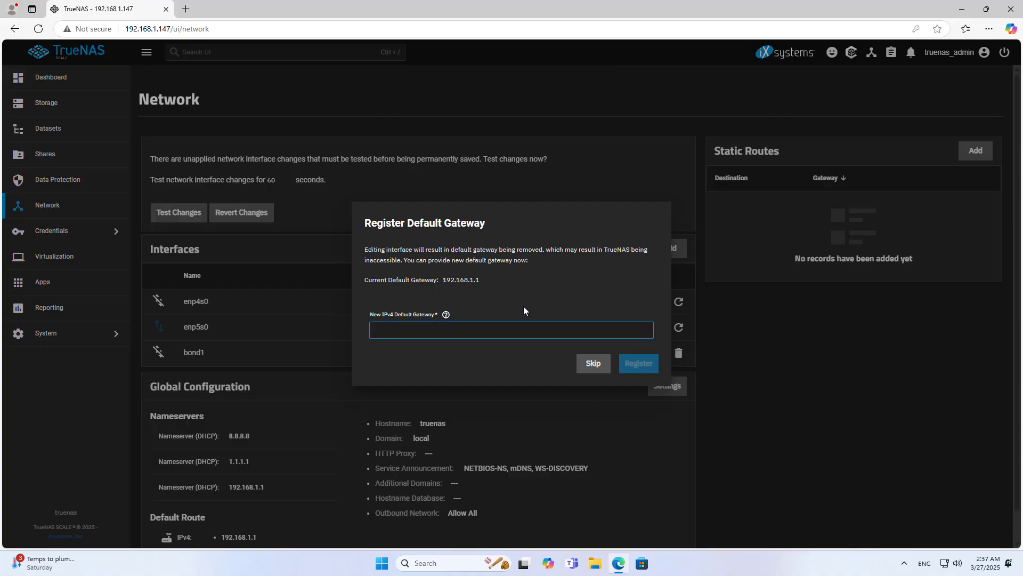
left_click(590, 364)
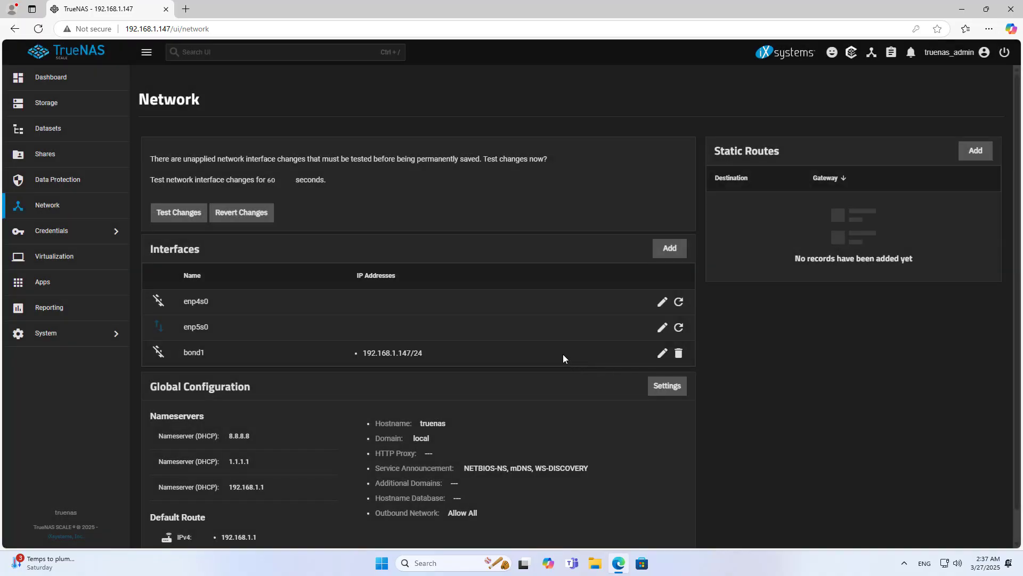
Confirm and start the timed test of the pending network changes
left_click(161, 217)
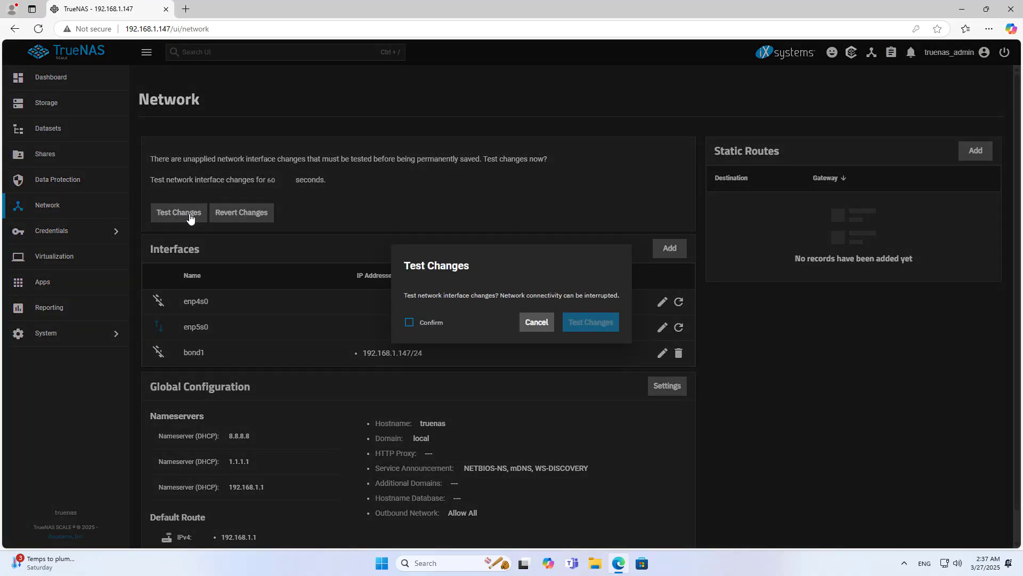
left_click(410, 322)
left_click(586, 322)
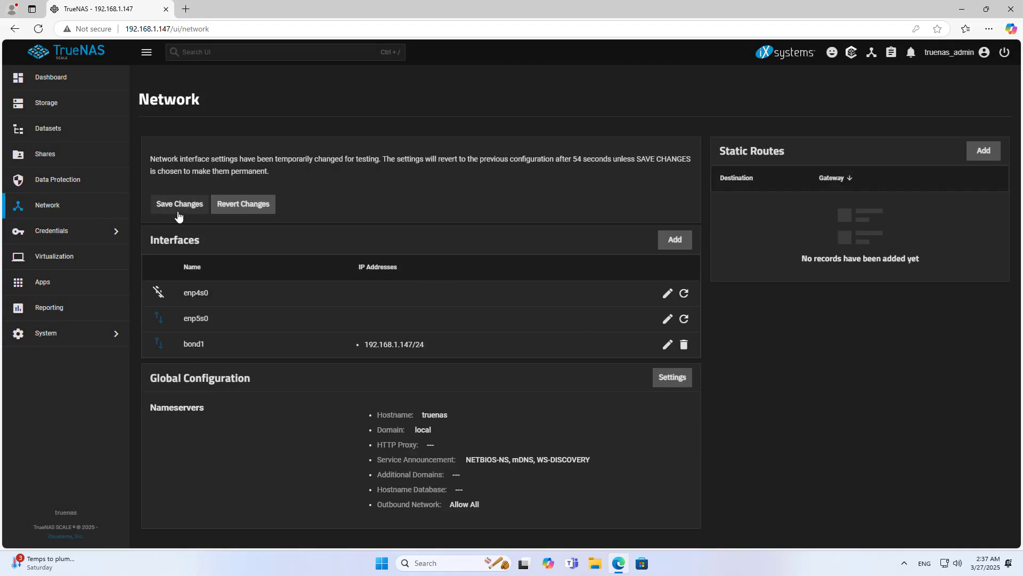
Save the tested network changes to make them permanent
left_click(180, 204)
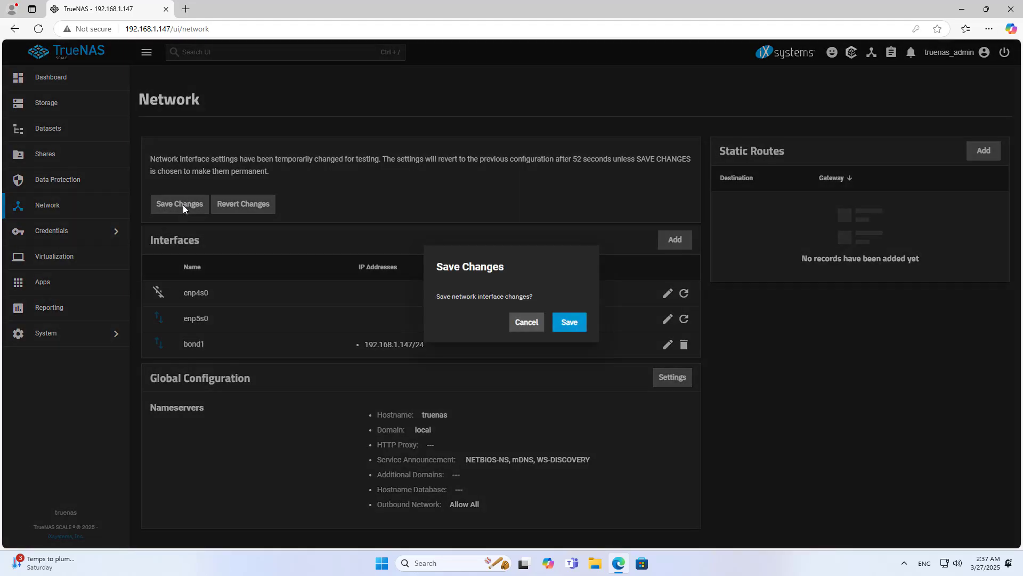
left_click(576, 324)
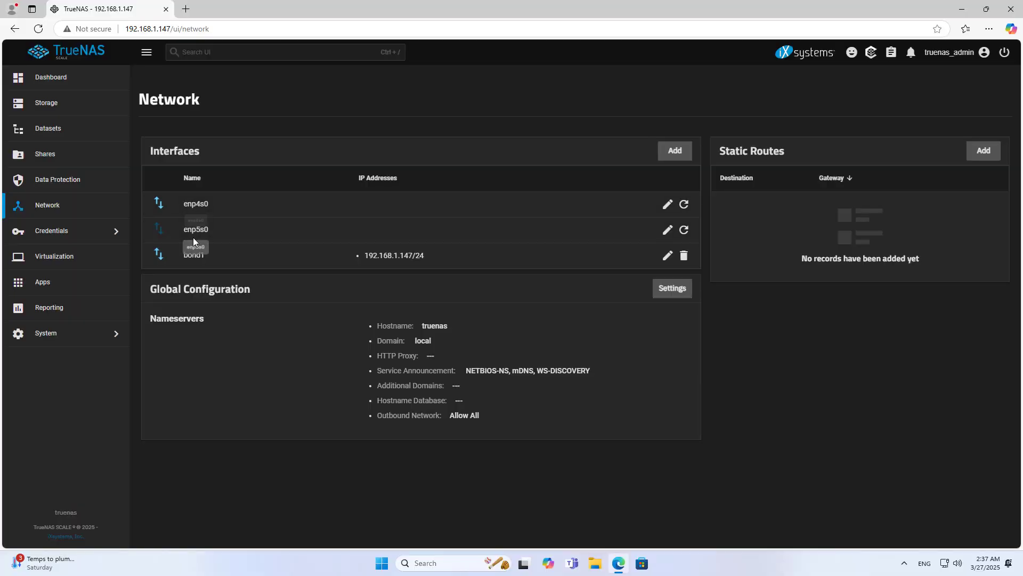
mouse_move(159, 230)
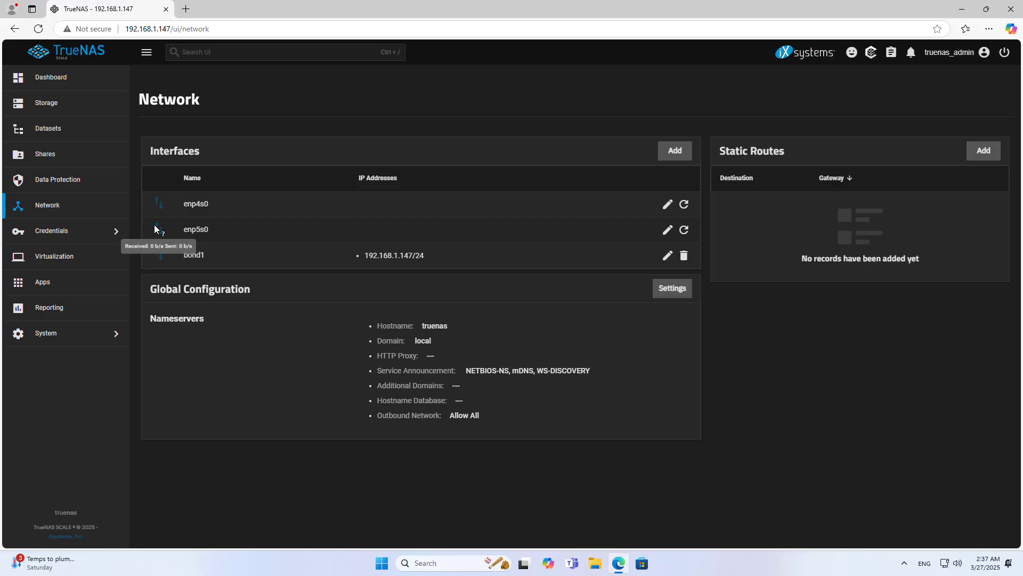
In Global Configuration, enter nameservers 8.8.8.8 and 1.1.1.1 and IPv4 gateway 192.168.1.1
left_click(676, 294)
left_click(675, 362)
type("8.8.8.8")
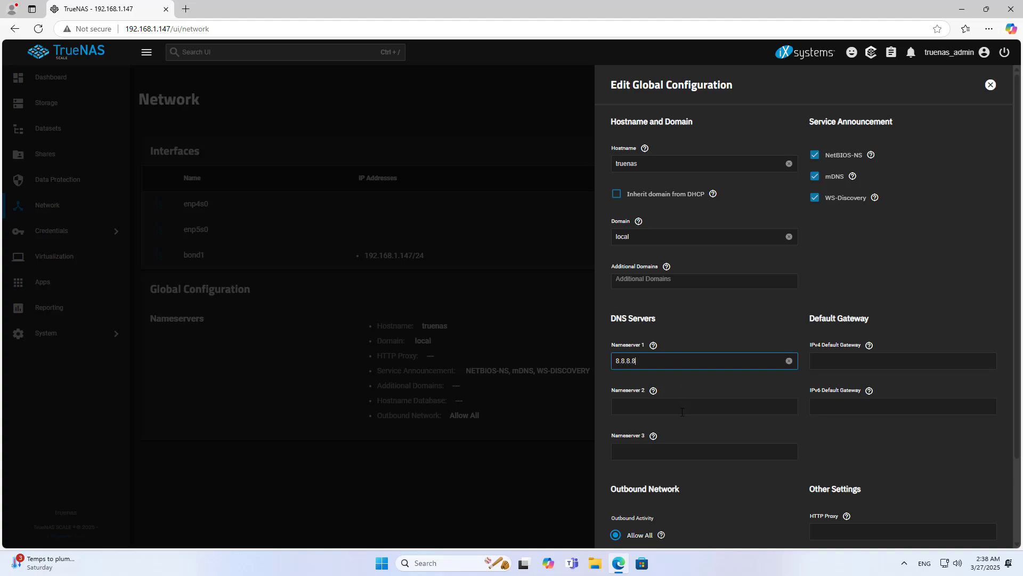
left_click(684, 408)
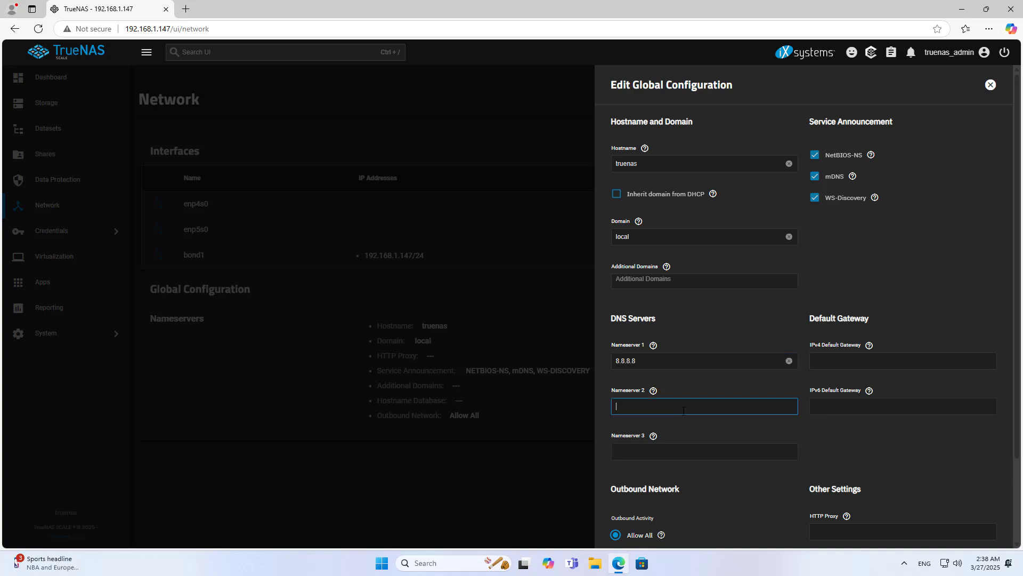
type("1.1.1.1")
left_click(862, 359)
type("192.1")
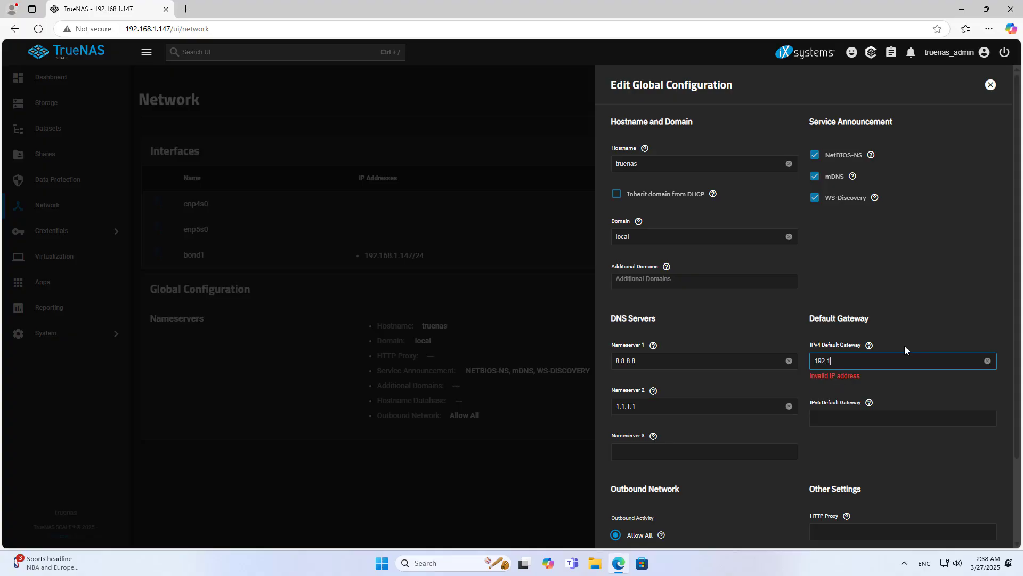
type("68.1.1")
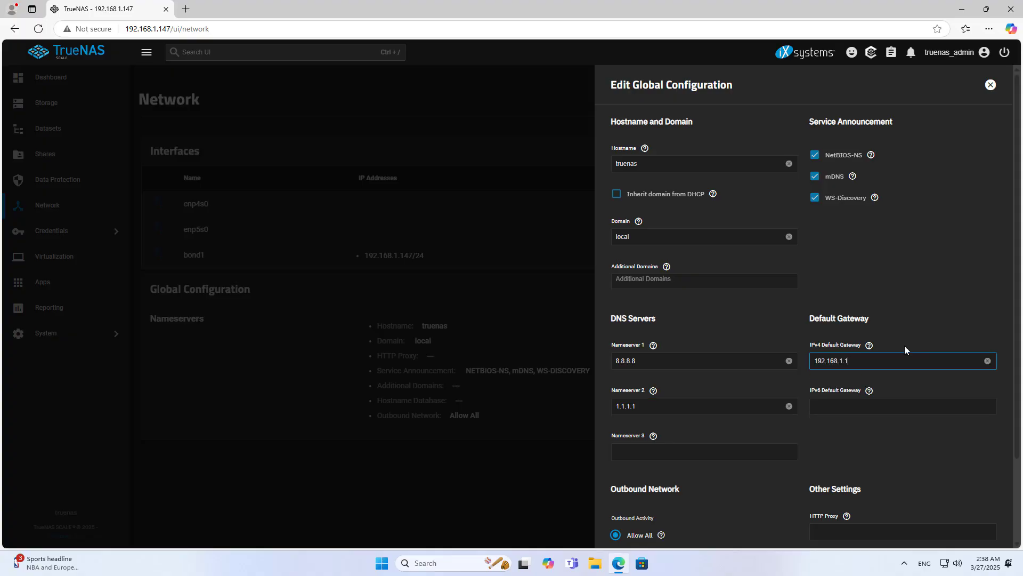
Review the entered gateway and nameserver values before saving
key("ctrl+a")
left_click(674, 363)
key("ctrl+a")
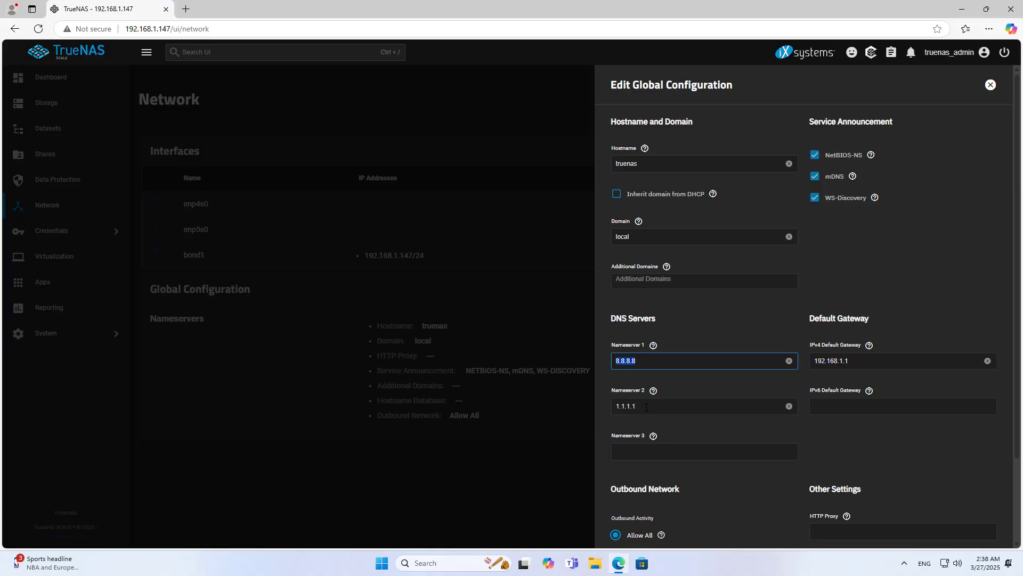
left_click(646, 406)
scroll(706, 405, "down", 2)
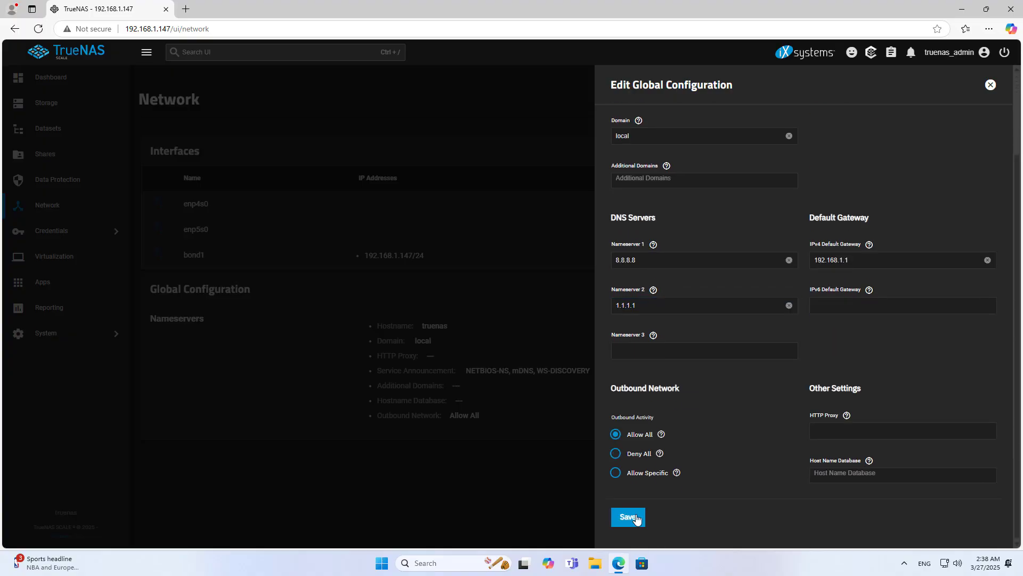